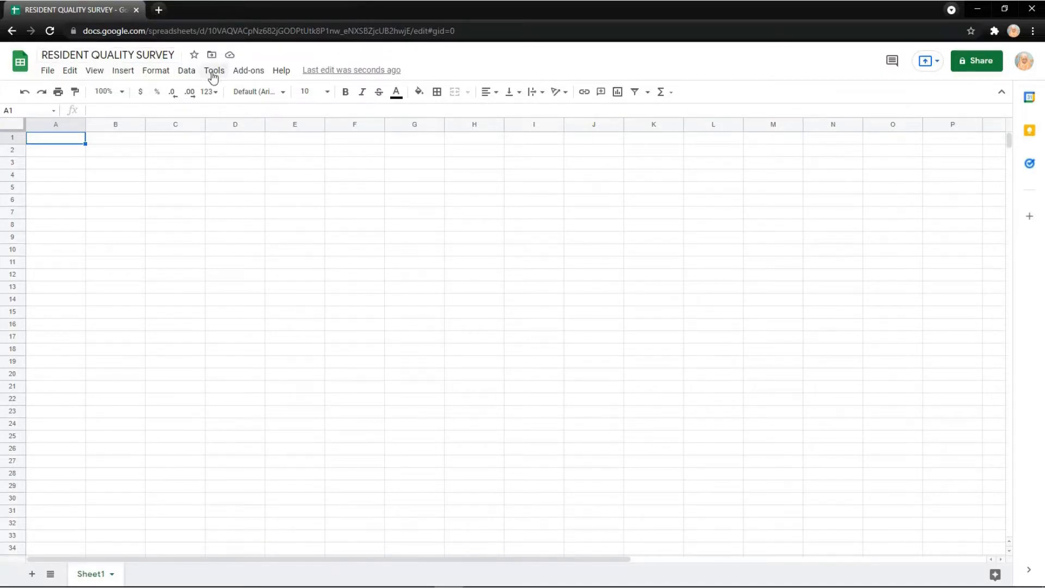
Step: Load the Resident Quality Survey template via Kulfi Forms' template loader, searching 'resi'
click(248, 70)
mouse_move(274, 121)
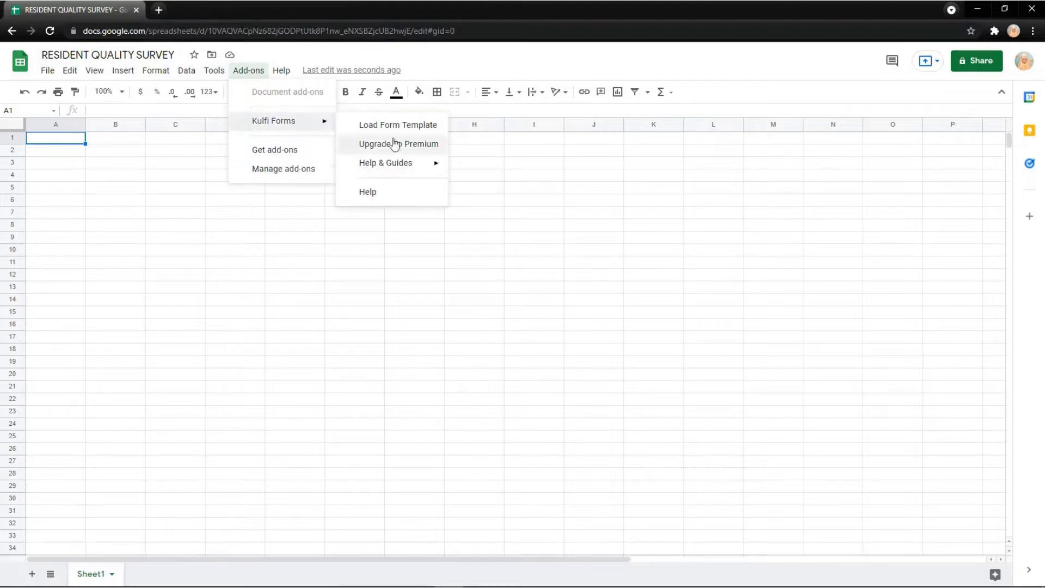
click(398, 124)
click(473, 510)
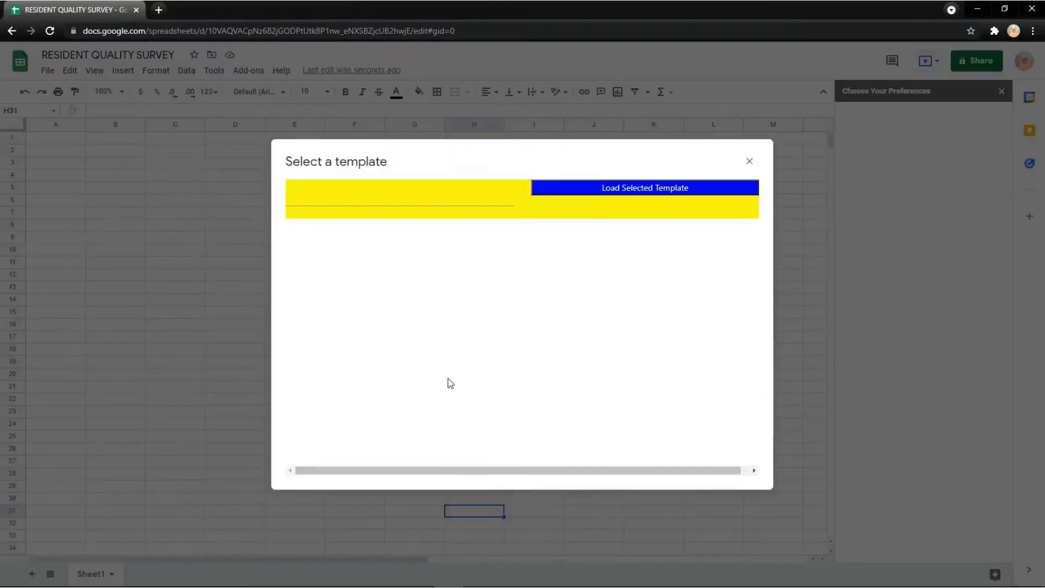
click(419, 201)
text(res)
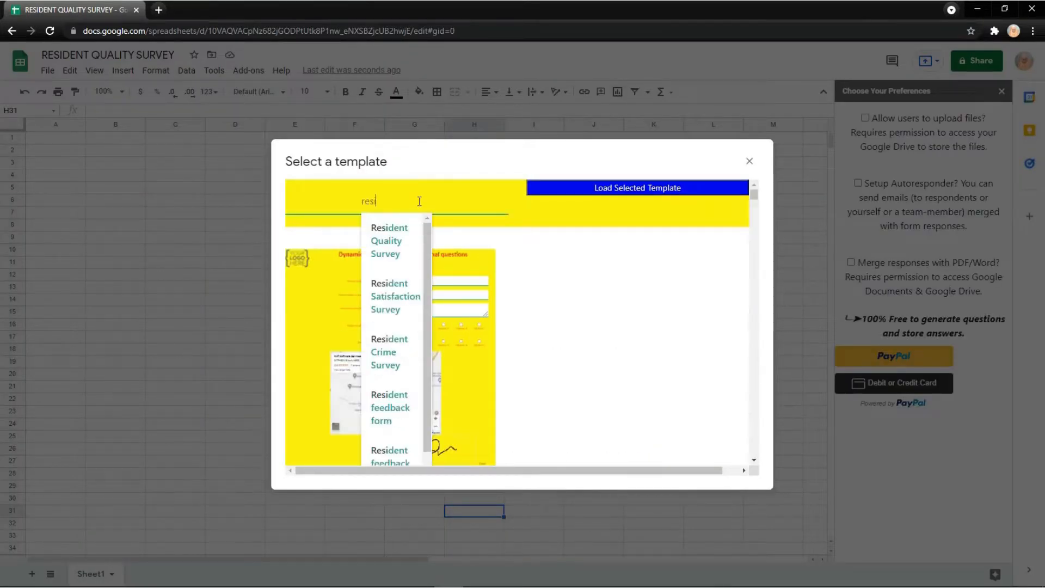
text(i)
click(389, 240)
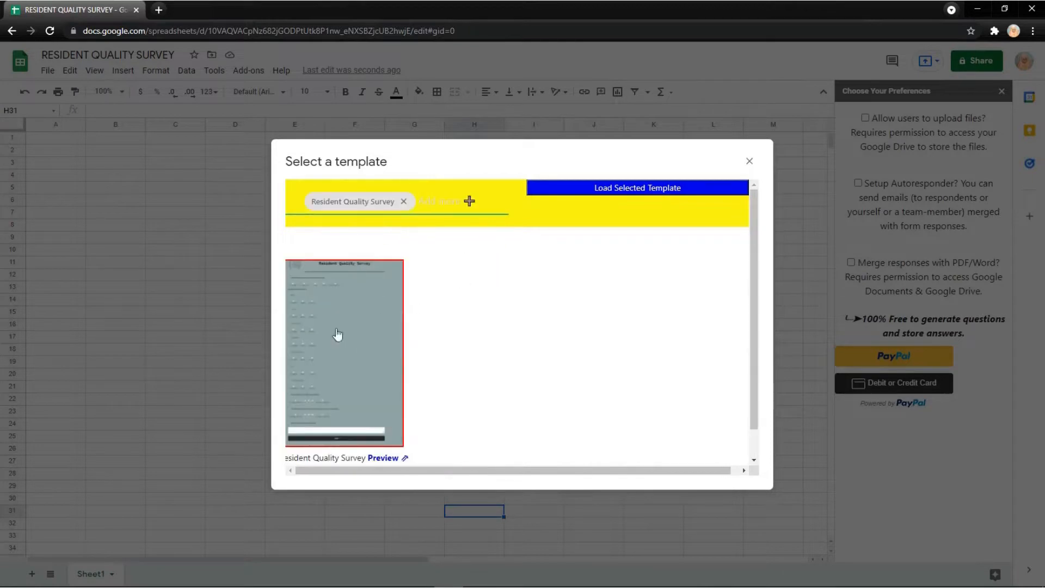
click(658, 193)
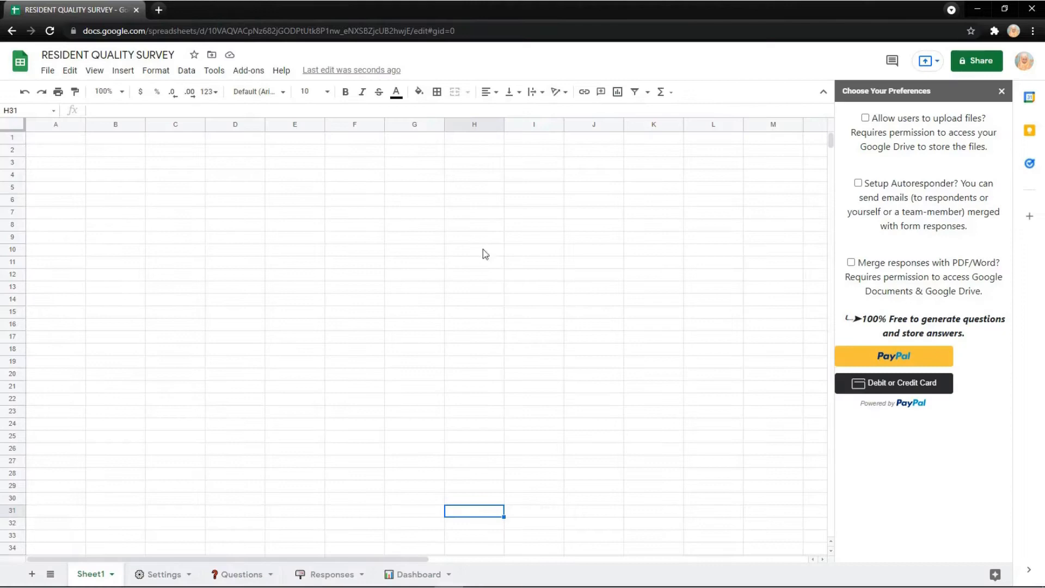
Step: Review the added Dashboard, Responses, Questions and Settings sheets, then reload the spreadsheet
click(416, 574)
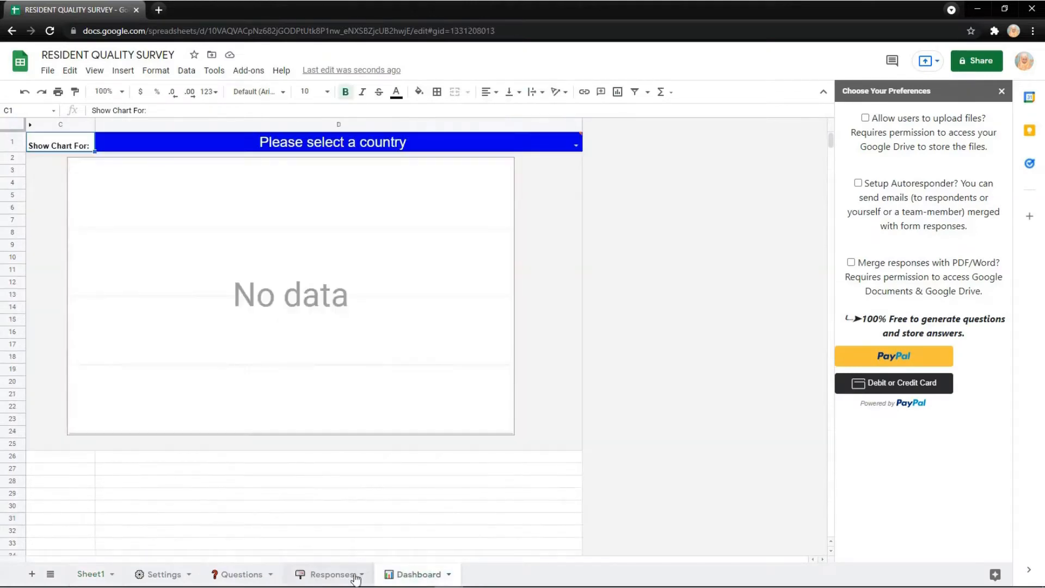
click(333, 574)
click(242, 573)
click(163, 574)
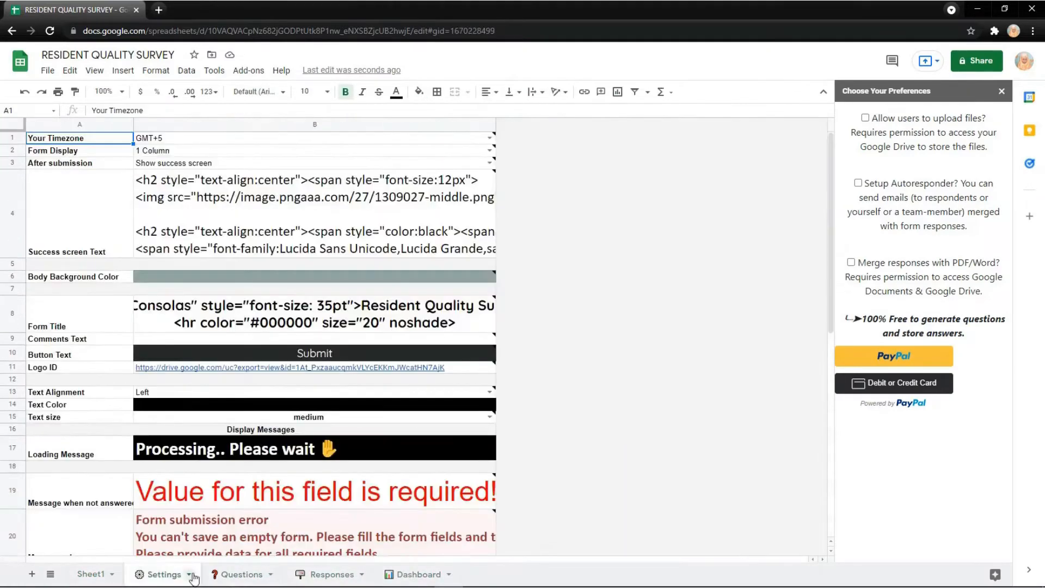
key(F5)
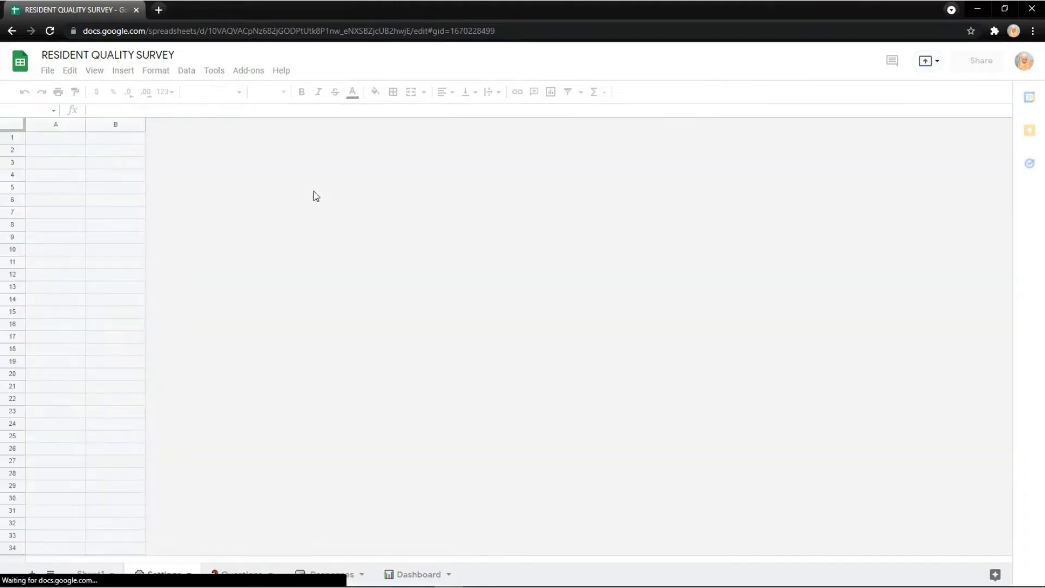
Step: Request the web form link from Kulfi Forms and begin authorizing with the chosen account
click(326, 71)
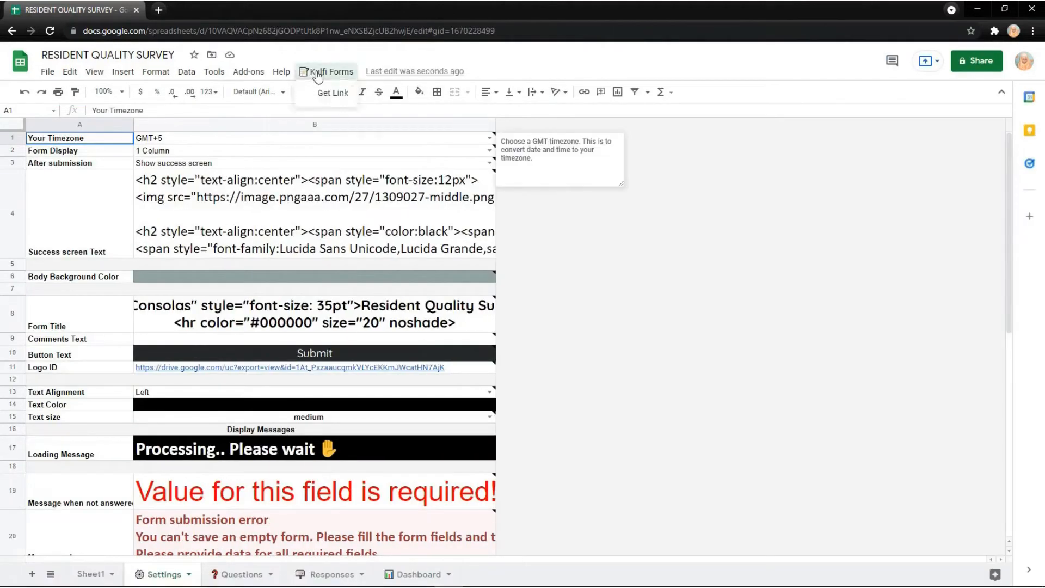
click(324, 98)
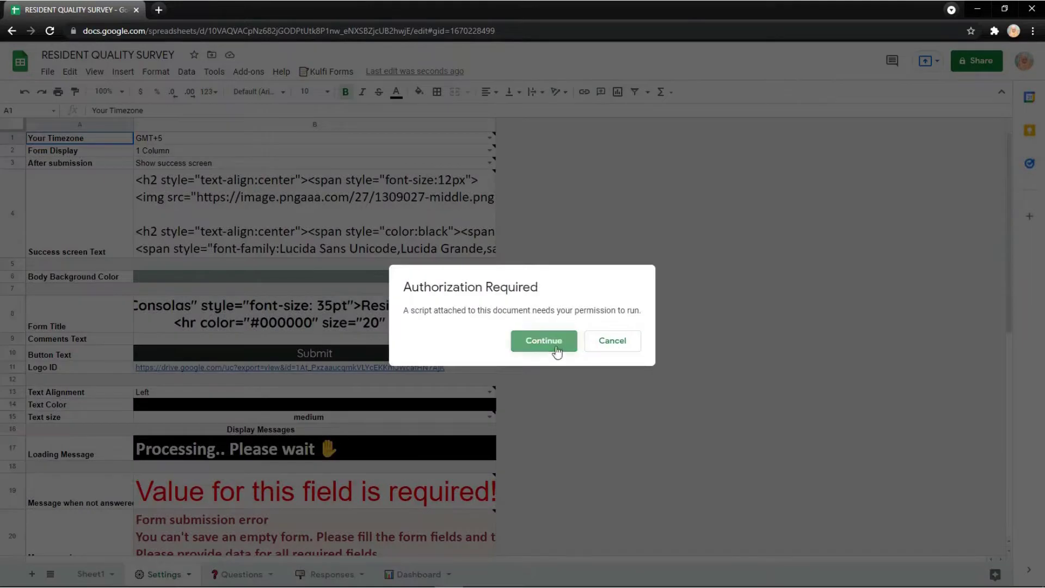
click(544, 341)
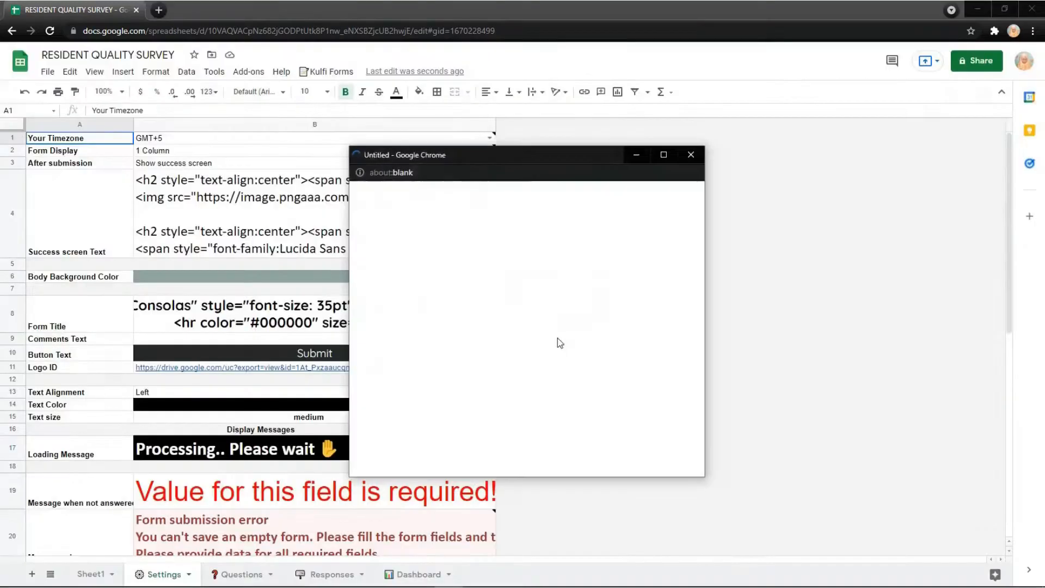
click(531, 302)
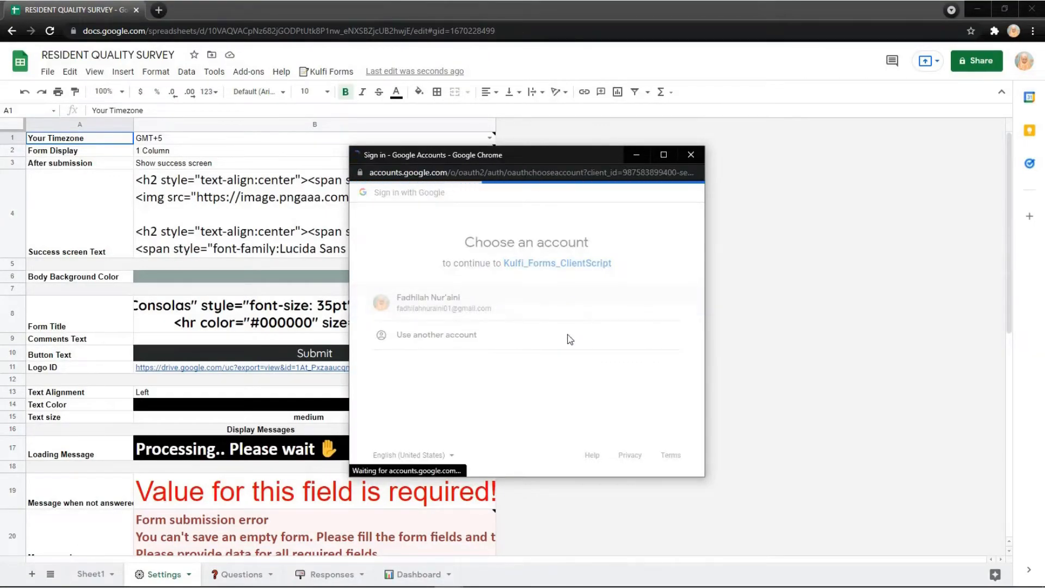
Step: Allow the unverified Kulfi_Forms_ClientScript app and select the whole generated form link
click(384, 384)
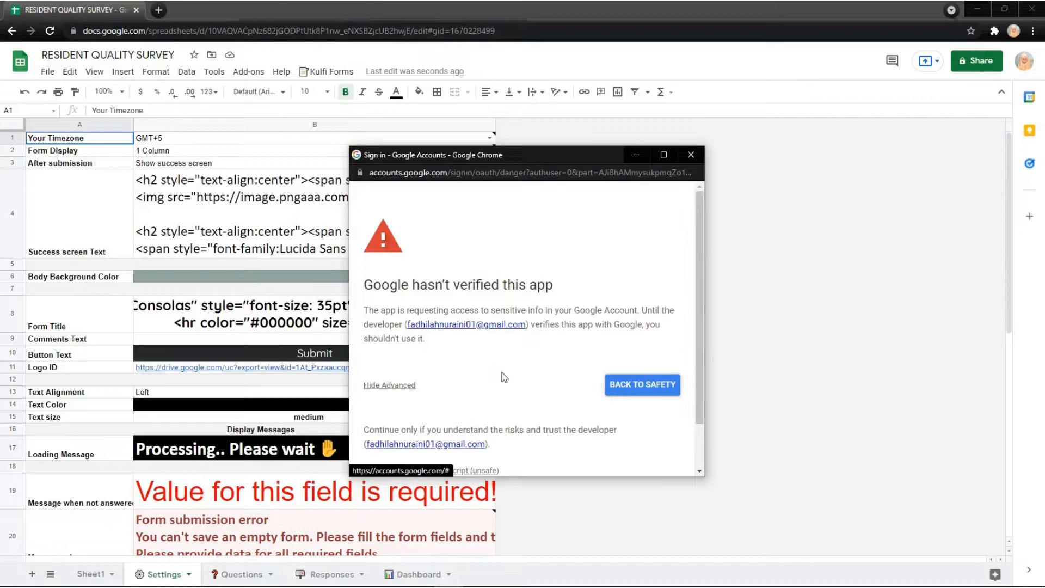
scroll(502, 373, down, 2)
click(486, 418)
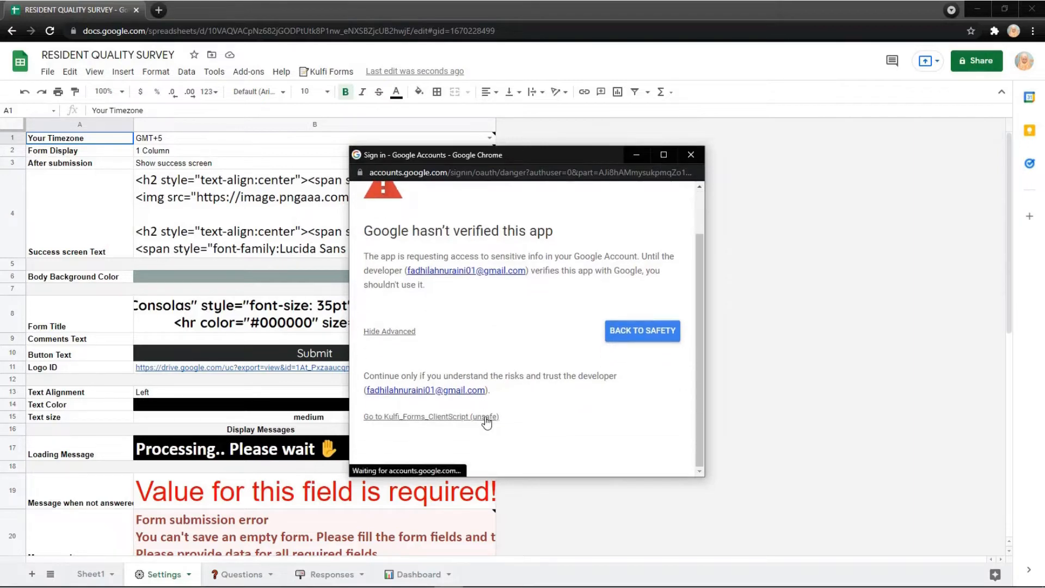
scroll(507, 368, down, 3)
click(618, 400)
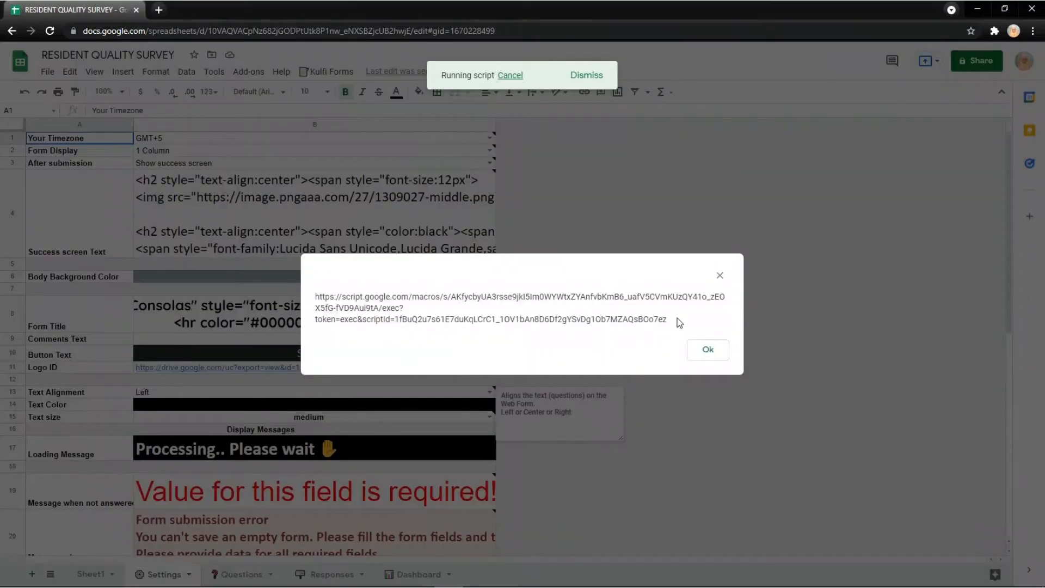
drag(668, 319, 307, 287)
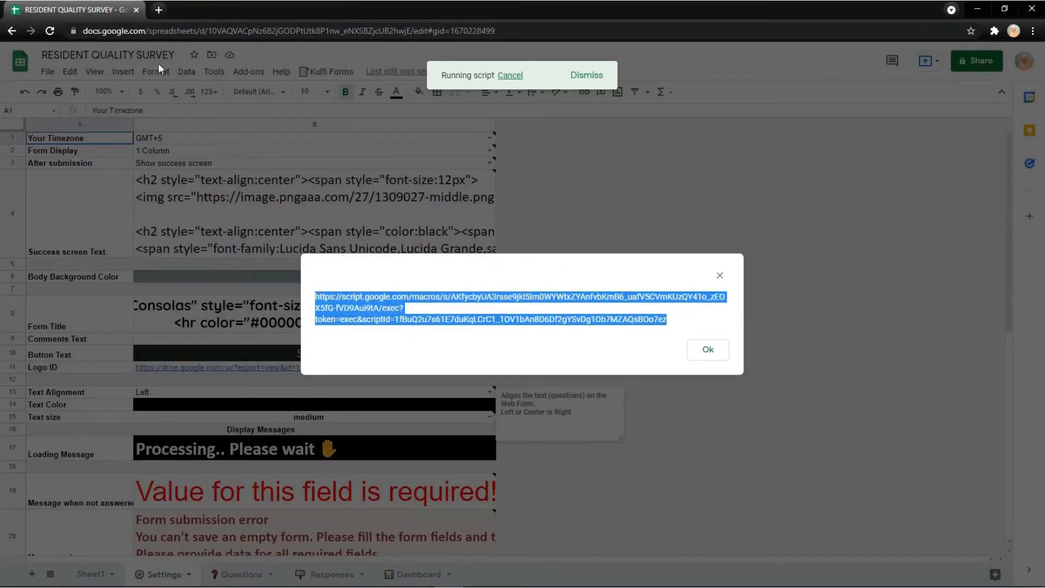
Step: Open the copied Resident Quality Survey form link in a new browser tab
key(ctrl+c)
click(159, 11)
key(ctrl+v)
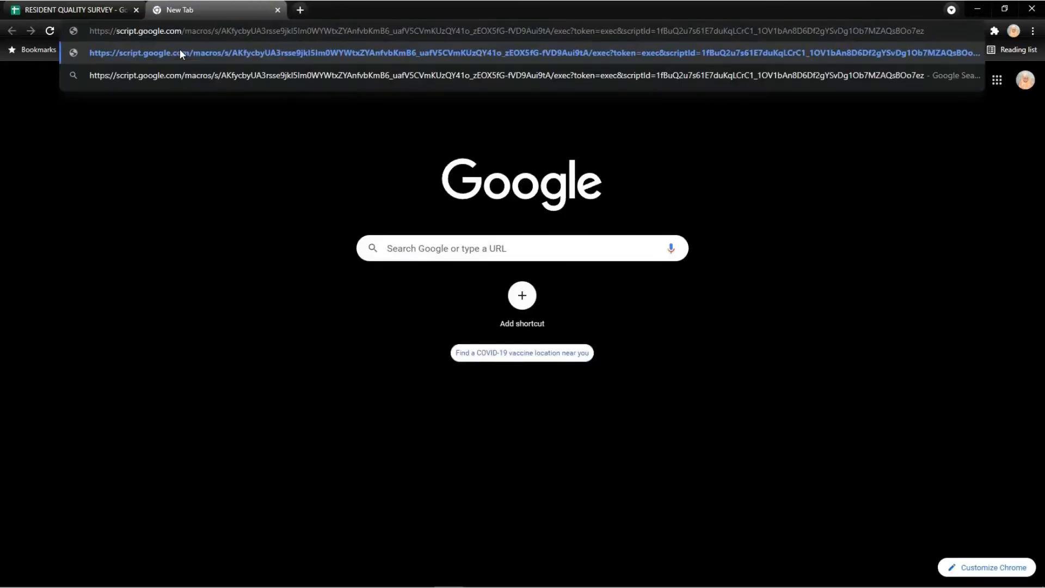
key(Return)
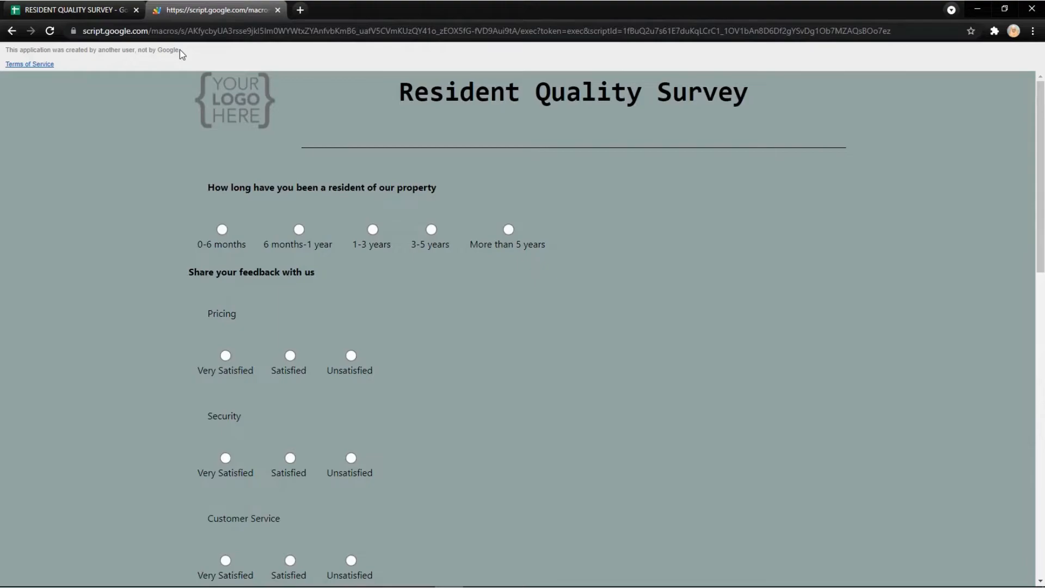
Step: Return to the spreadsheet, dismiss the link dialog and show the Questions sheet
click(86, 9)
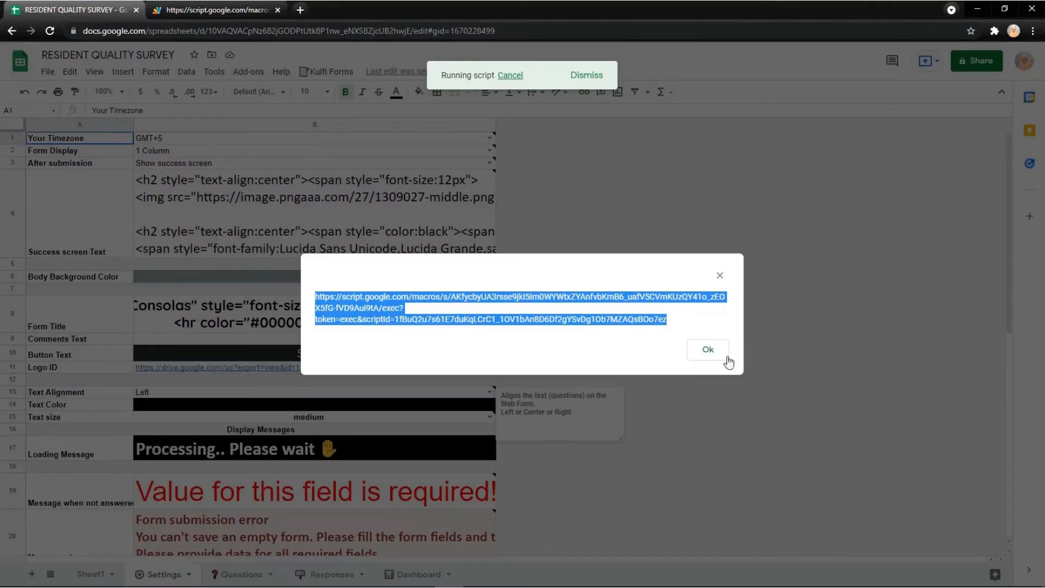
click(708, 349)
click(240, 573)
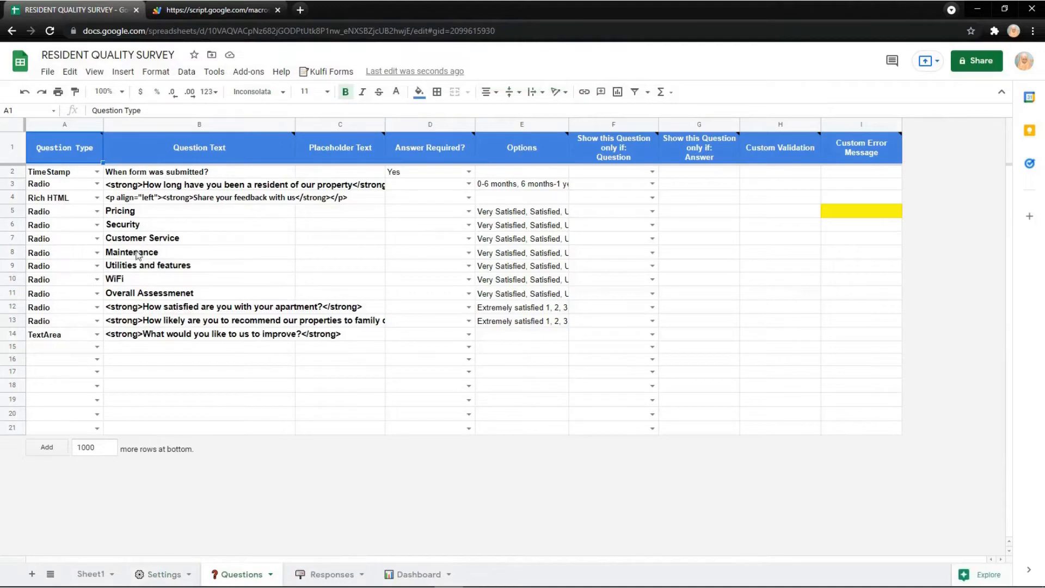
Step: Rename the Pricing question in B5 to 'Pricing Discont' and confirm it on the reloaded form
double_click(122, 212)
text(Discont)
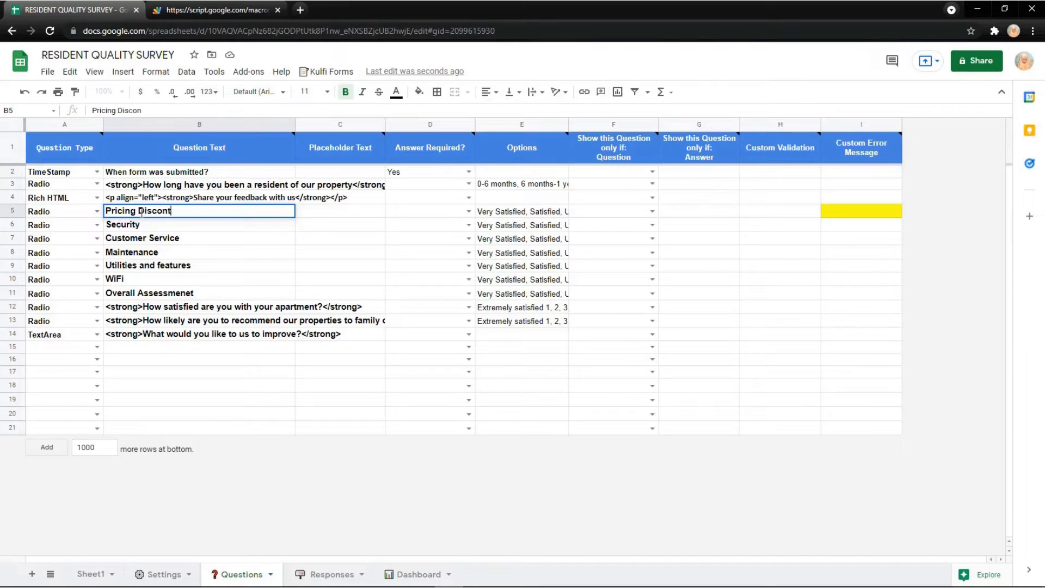
key(Return)
click(184, 10)
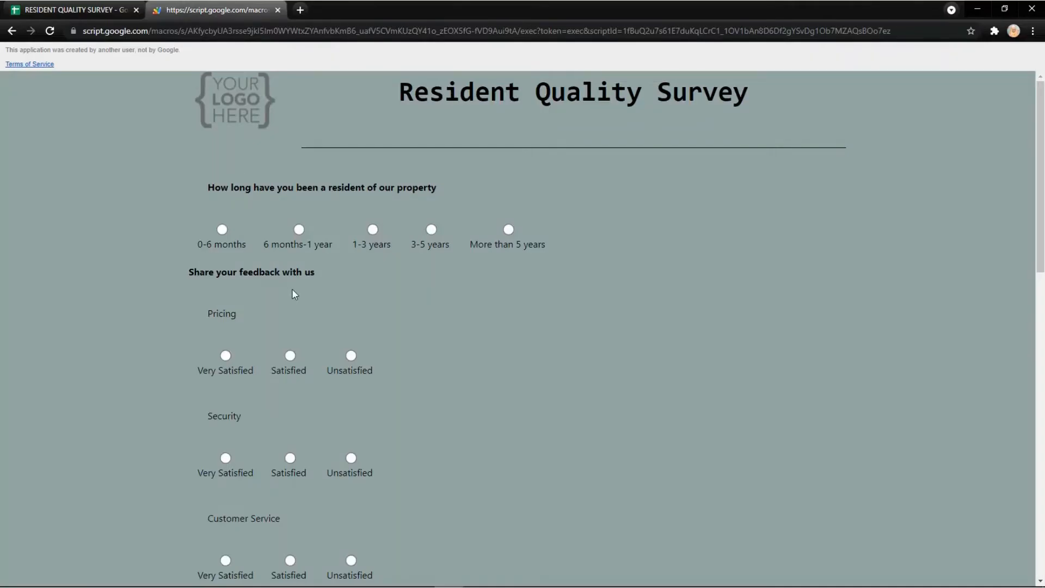
key(F5)
click(73, 10)
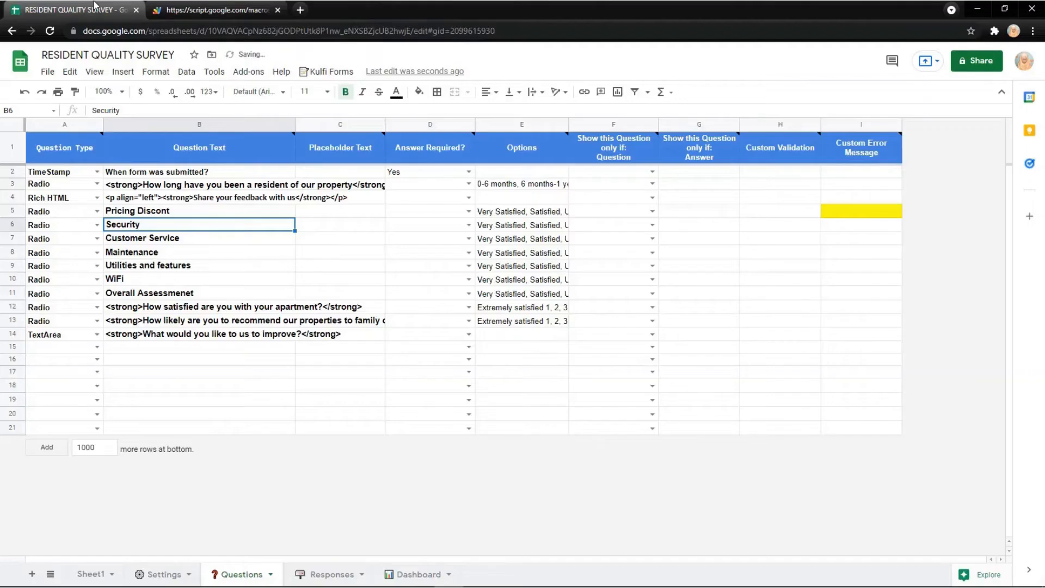
Step: Delete the Security question row 6 and check the reloaded form no longer shows it
click(12, 225)
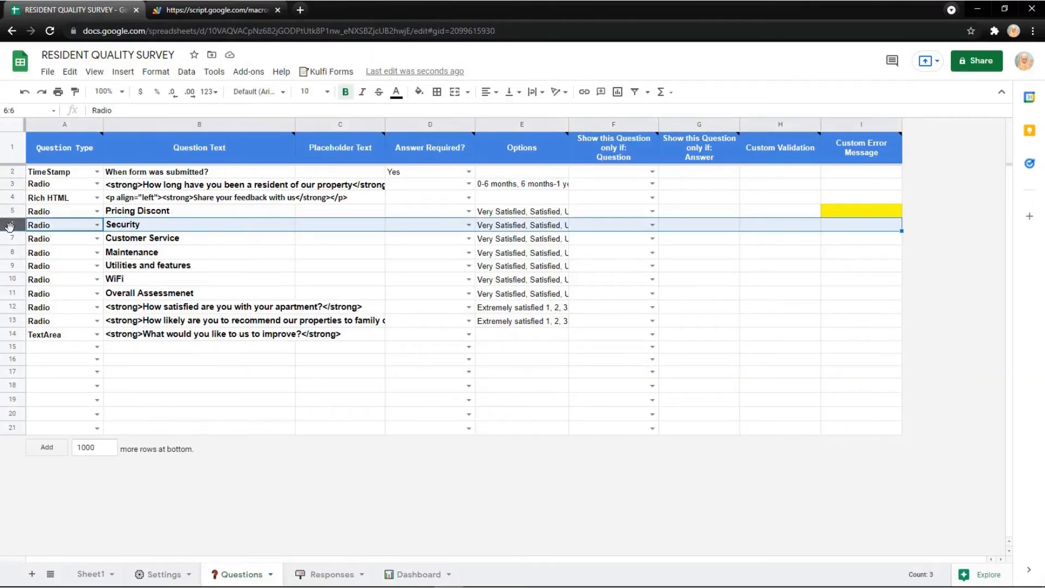
right_click(12, 225)
click(76, 356)
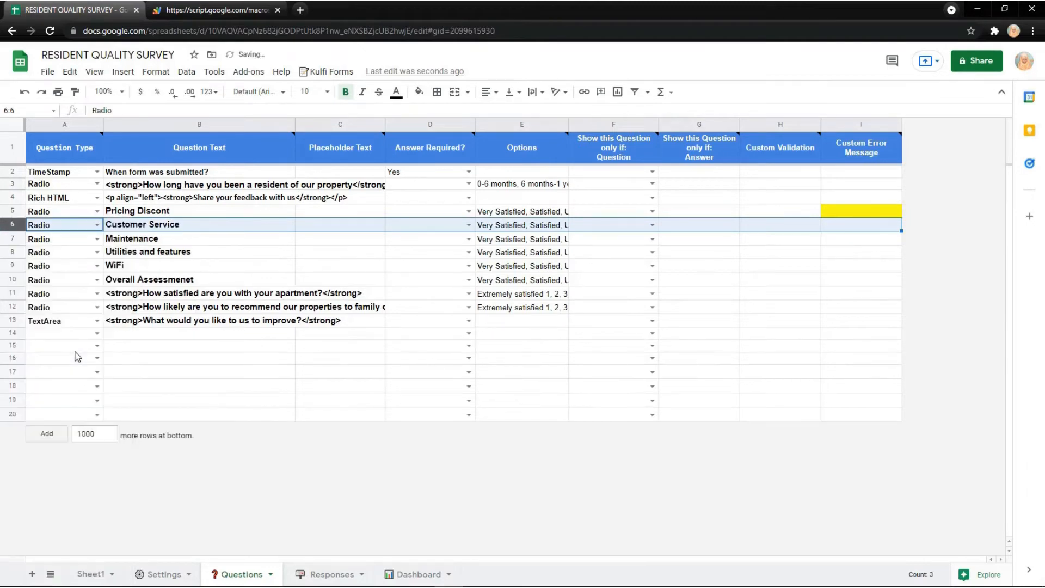
click(212, 10)
click(49, 30)
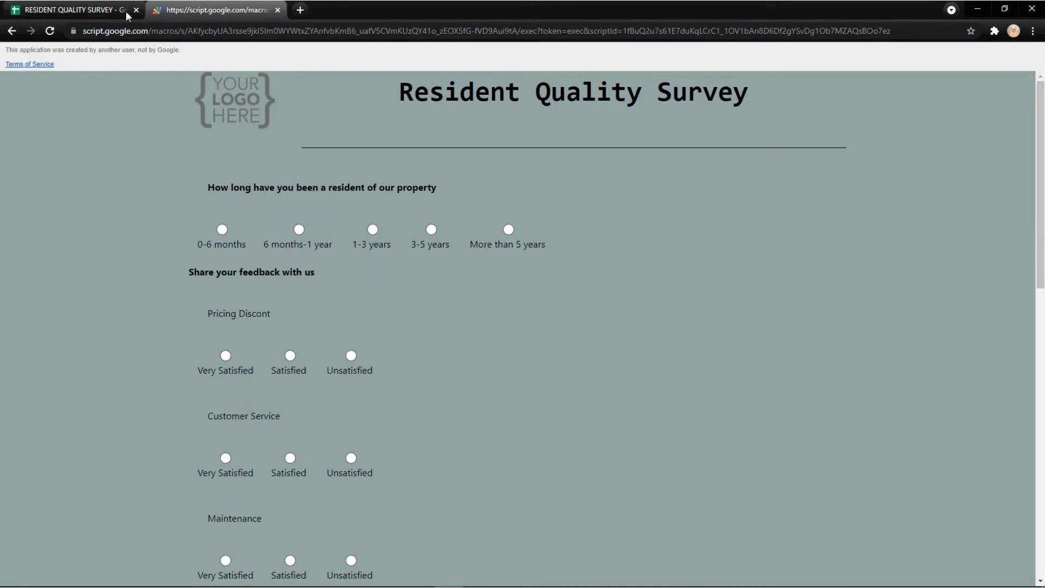
click(81, 10)
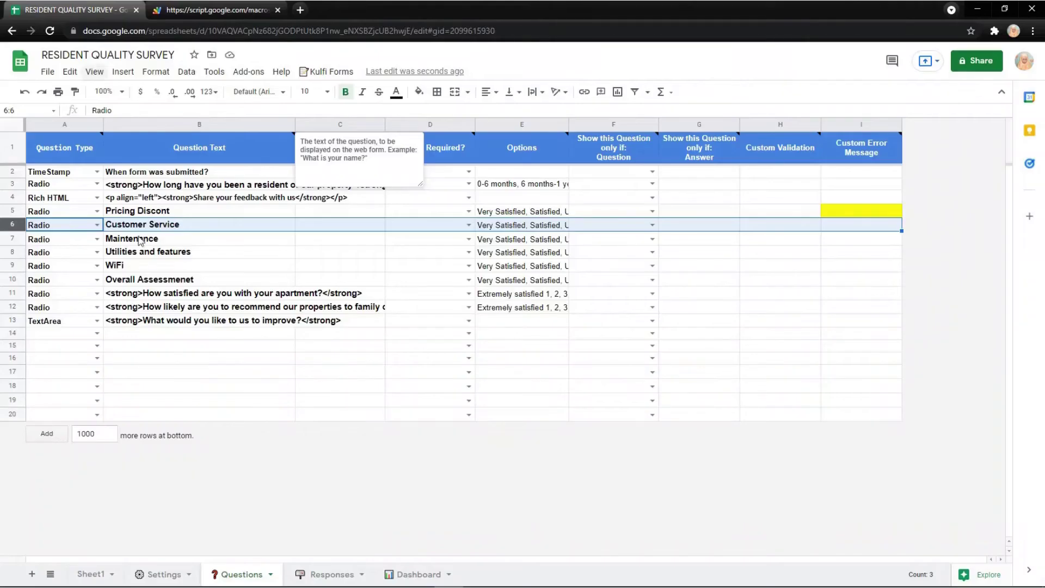
Step: Insert a blank row above Customer Service and paste a copy of the Customer Service row into it
right_click(13, 225)
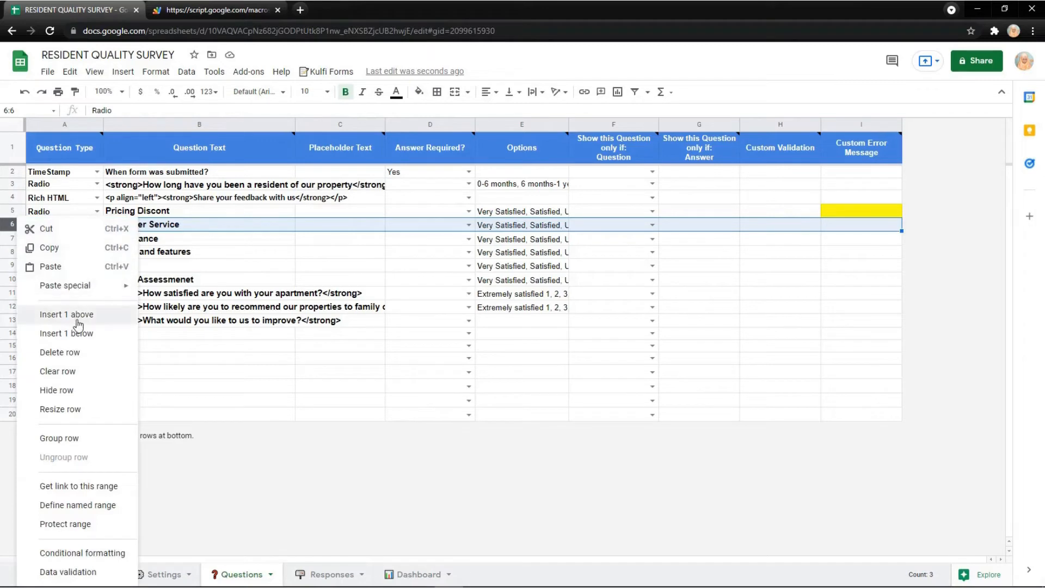
click(66, 314)
click(15, 236)
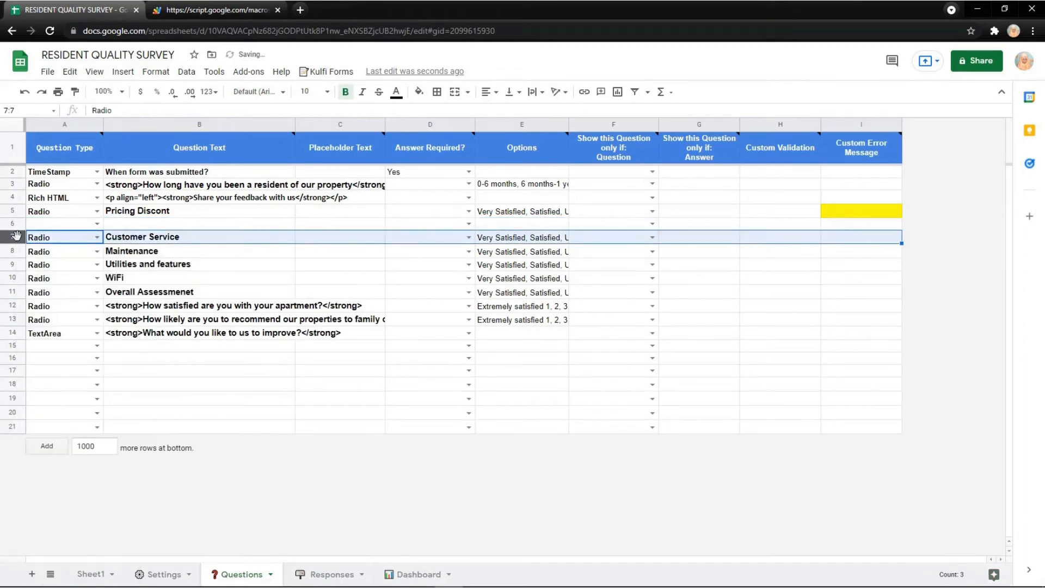
key(ctrl+c)
click(17, 223)
key(ctrl+v)
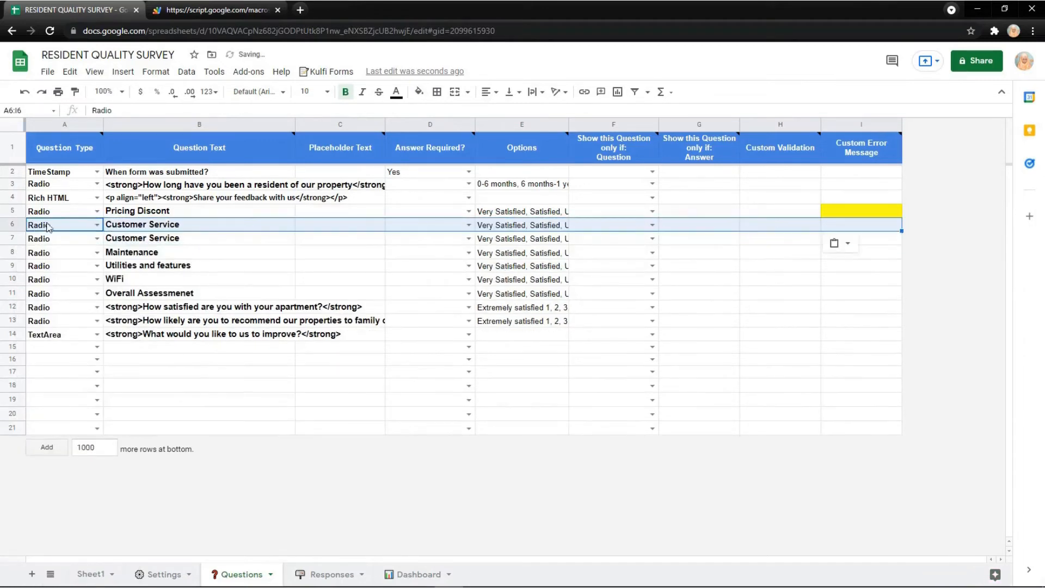
Step: Rename the duplicated question in B6 to Security and try it on the live form, choosing Unsatisfied
double_click(198, 225)
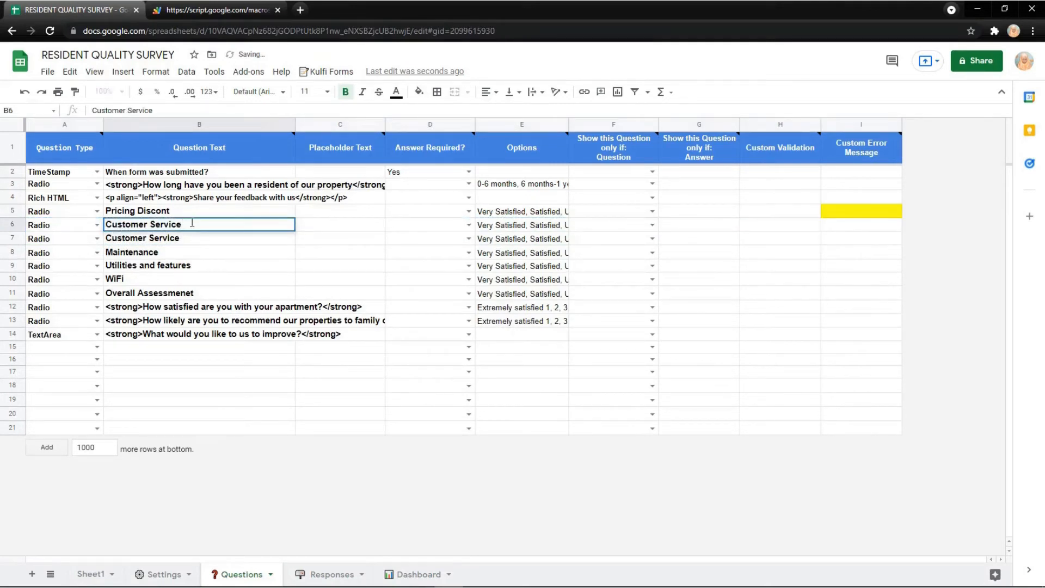
drag(181, 225, 95, 234)
text(Sec)
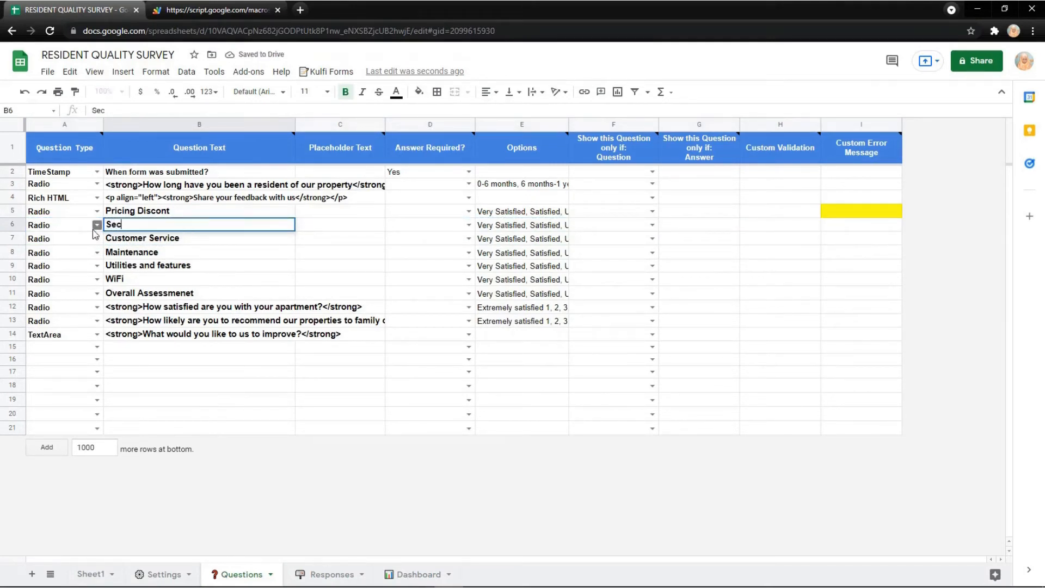
text(urity)
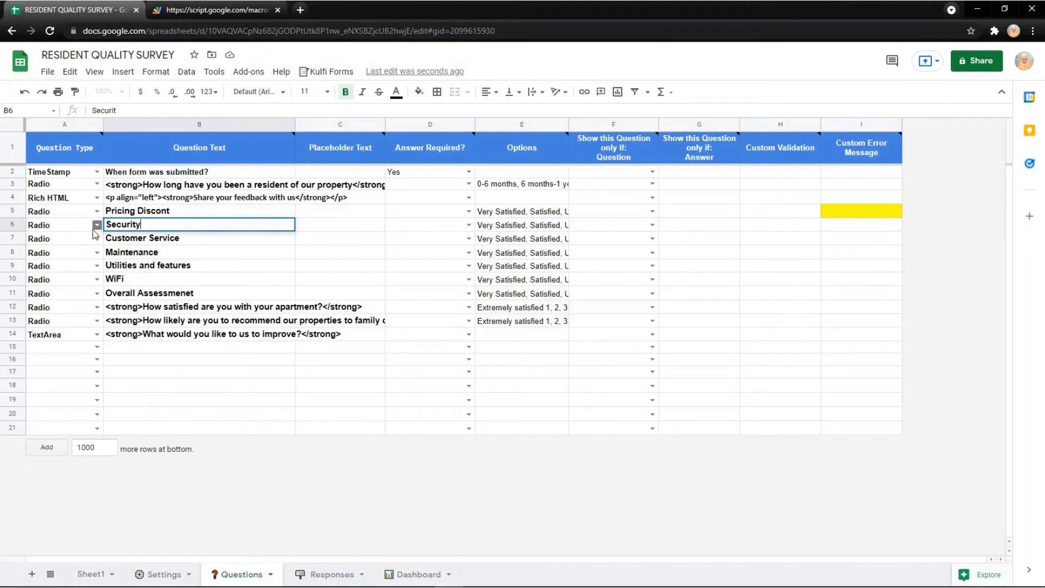
key(Return)
click(215, 10)
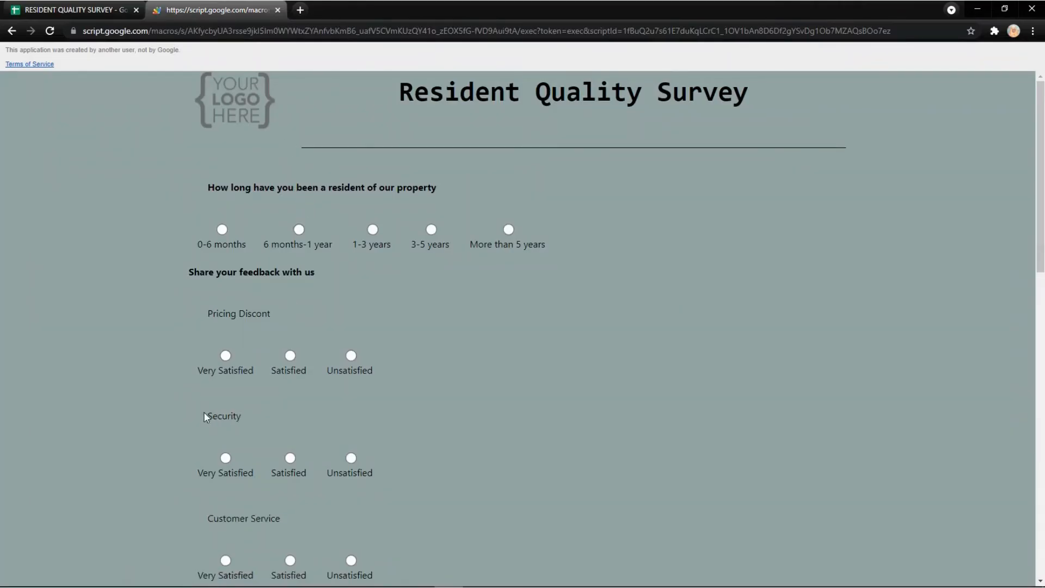
drag(205, 417, 375, 463)
click(261, 430)
click(73, 10)
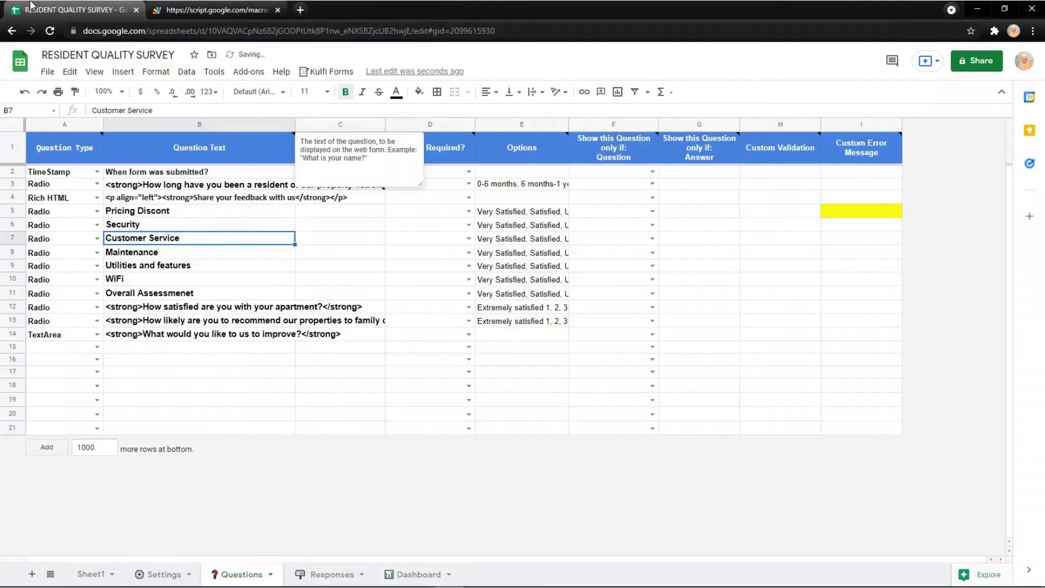
Step: Edit the Settings title in B8 to 'Resident Garden Quality Survey' and reload the form to show it
click(164, 574)
double_click(369, 315)
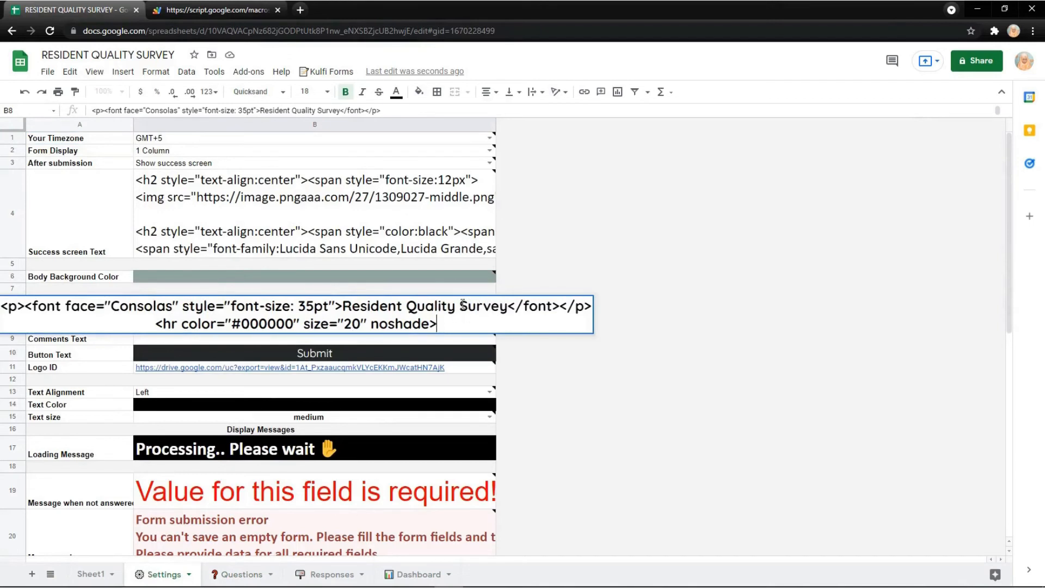
click(404, 306)
text(Garde )
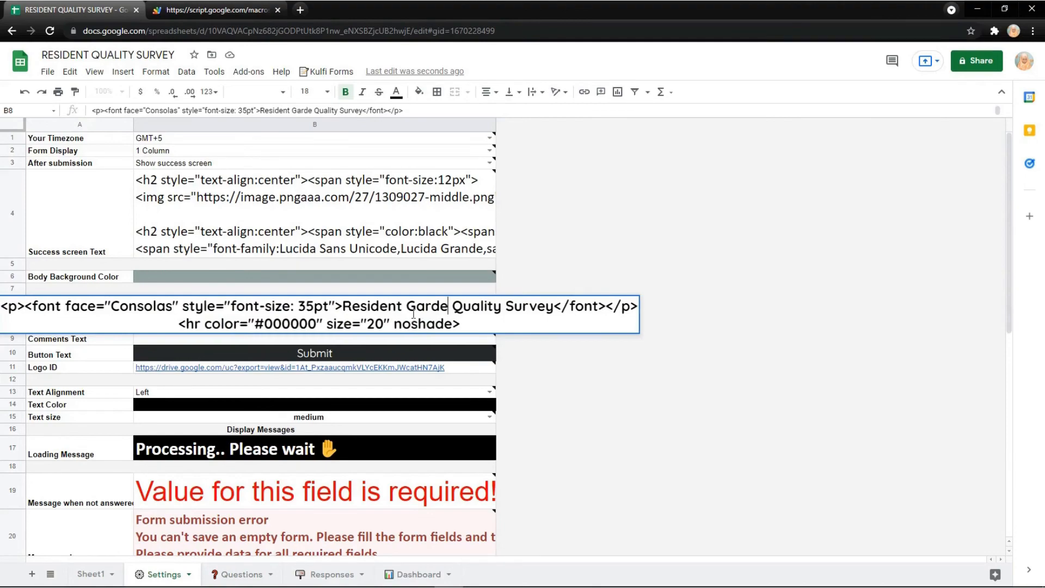
text(n)
key(Return)
click(213, 10)
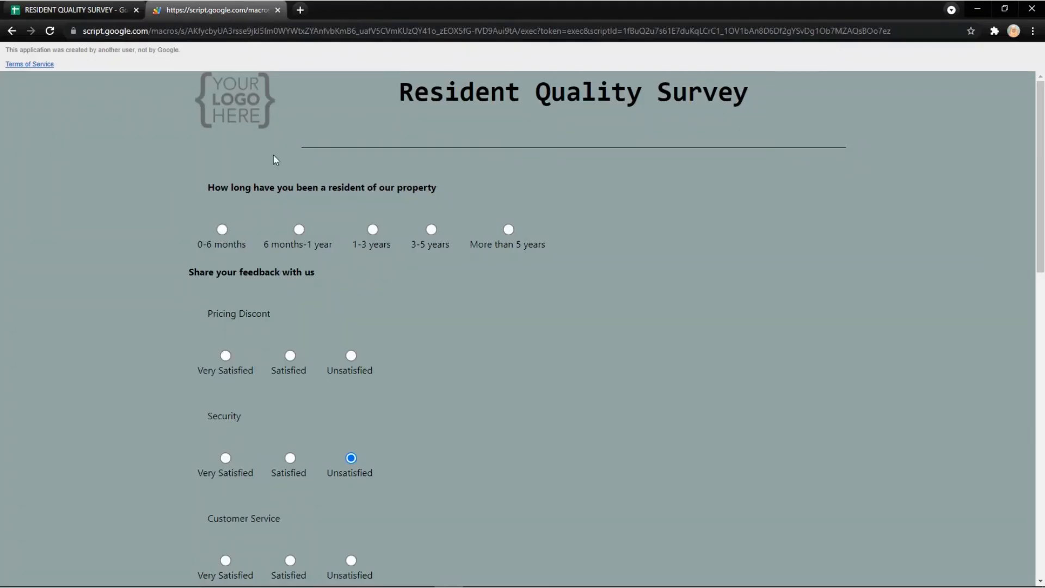
key(F5)
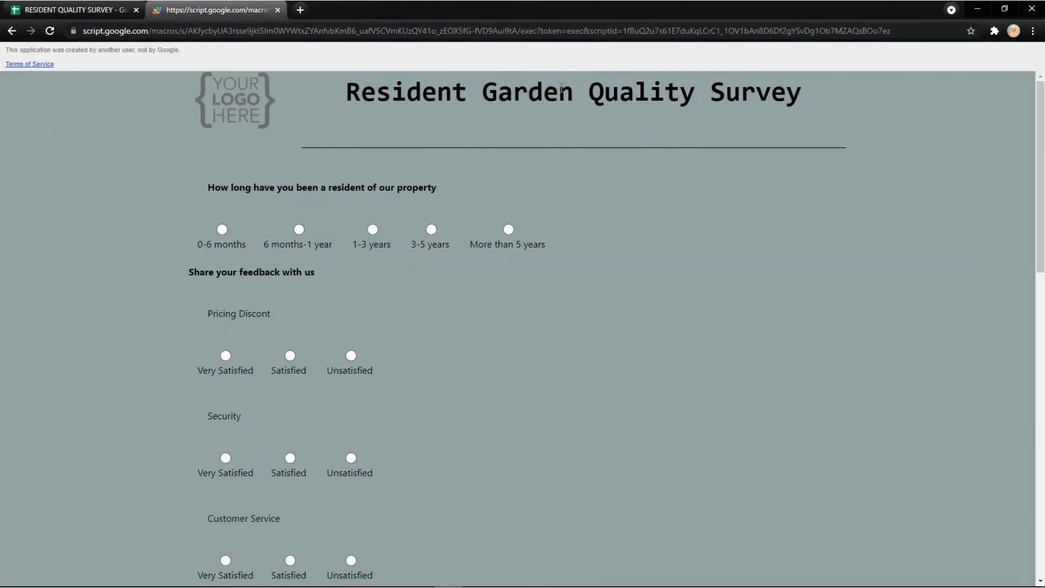